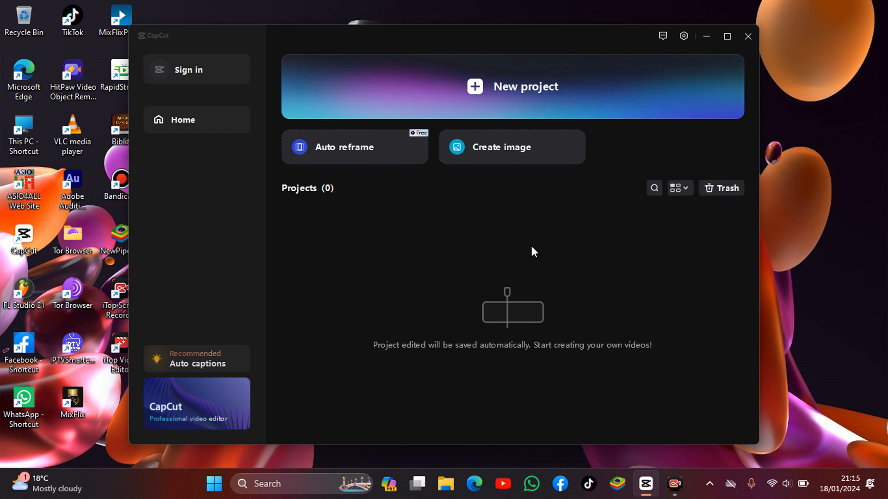
Create a new project and import the video 063128061-two-people-sitting-rooftop-bui.mp4 from Downloads
click(524, 102)
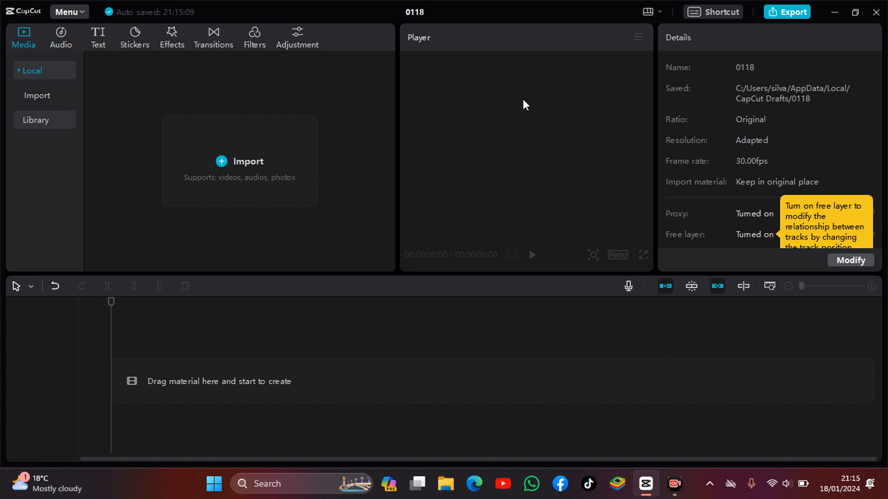
click(256, 171)
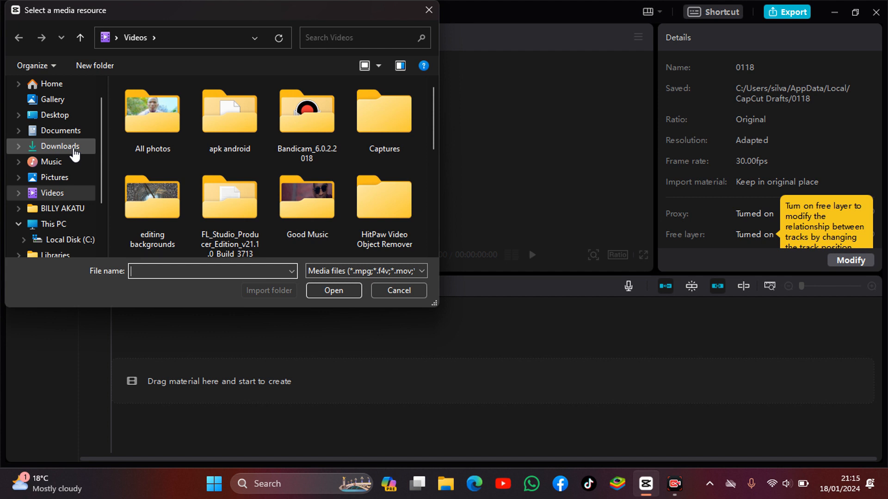
click(73, 148)
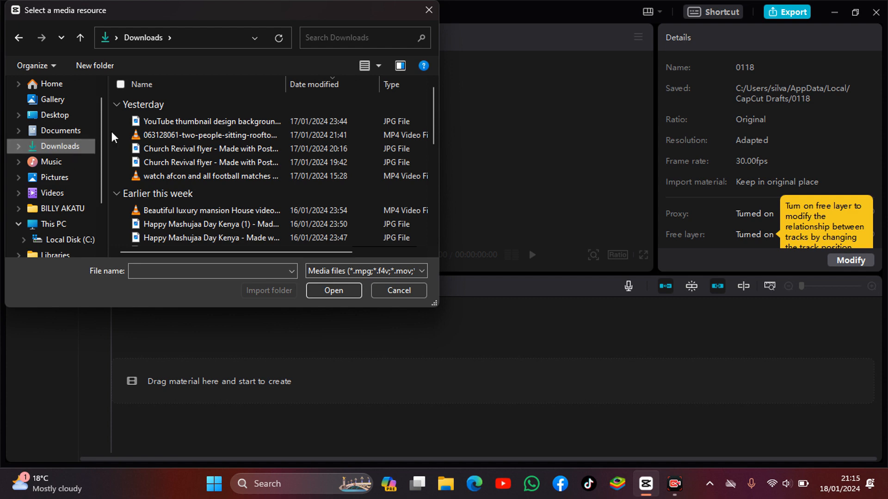
click(160, 136)
click(329, 291)
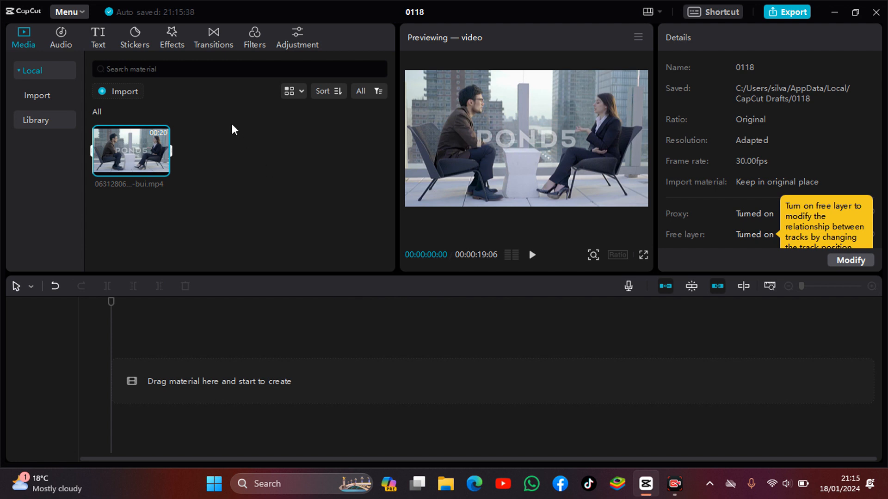
Place the imported rooftop video clip on the timeline and select it
mouse_move(104, 155)
drag(124, 144, 157, 370)
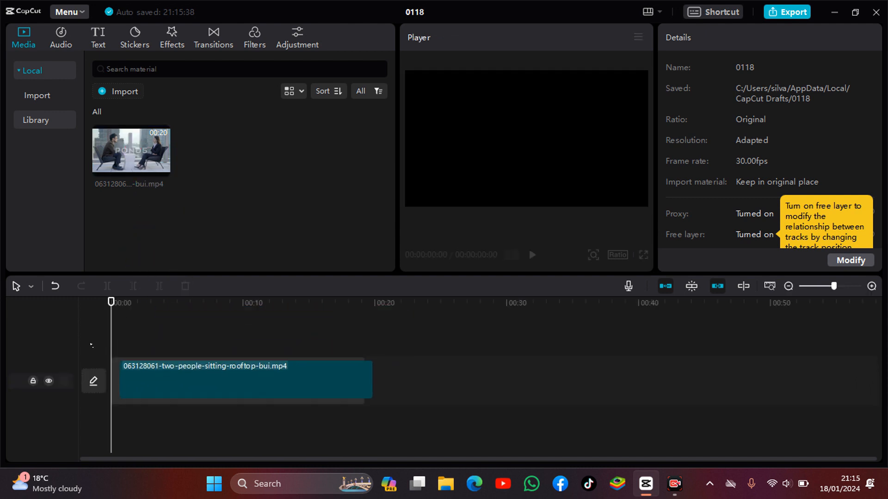
click(121, 377)
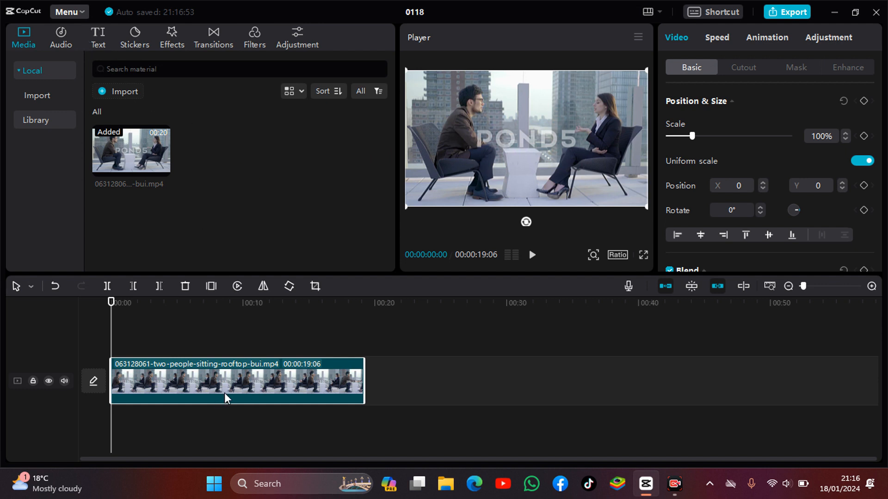
Add a Default text element to the timeline above the video clip
click(96, 41)
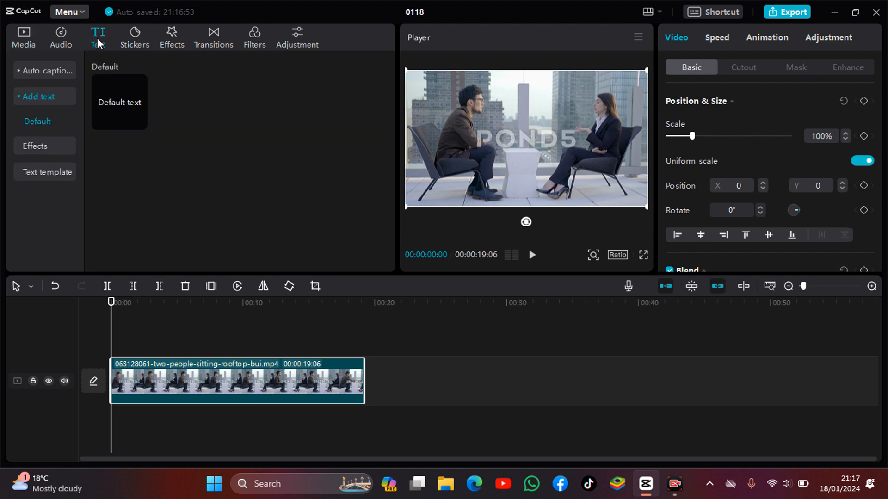
mouse_move(116, 114)
click(126, 108)
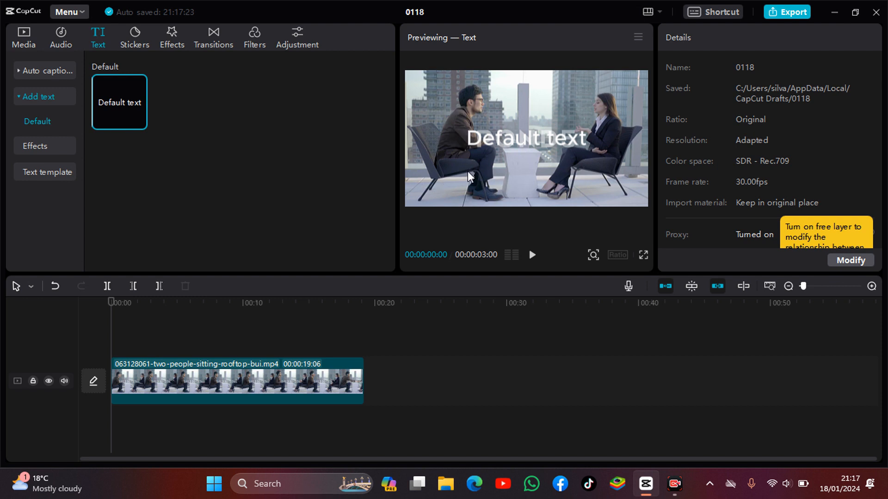
mouse_move(118, 104)
drag(121, 99, 134, 348)
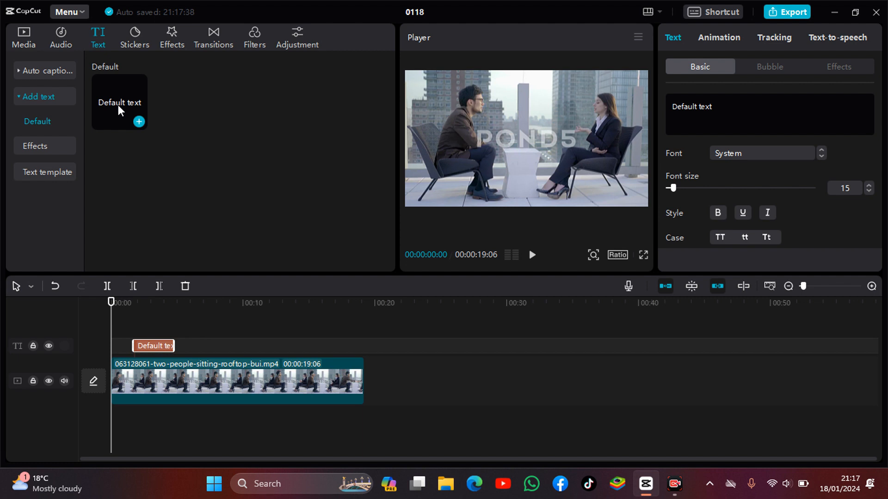
Move the text clip so it starts at the beginning of the timeline
drag(118, 104, 126, 168)
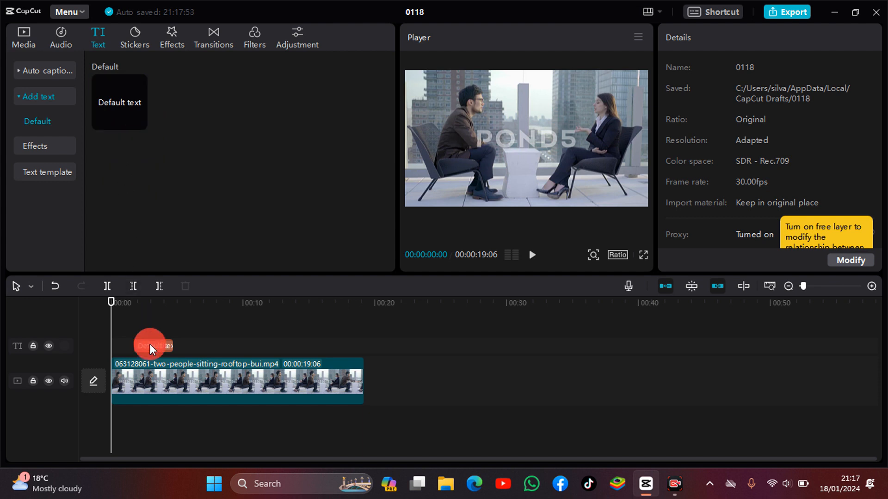
drag(150, 345, 148, 343)
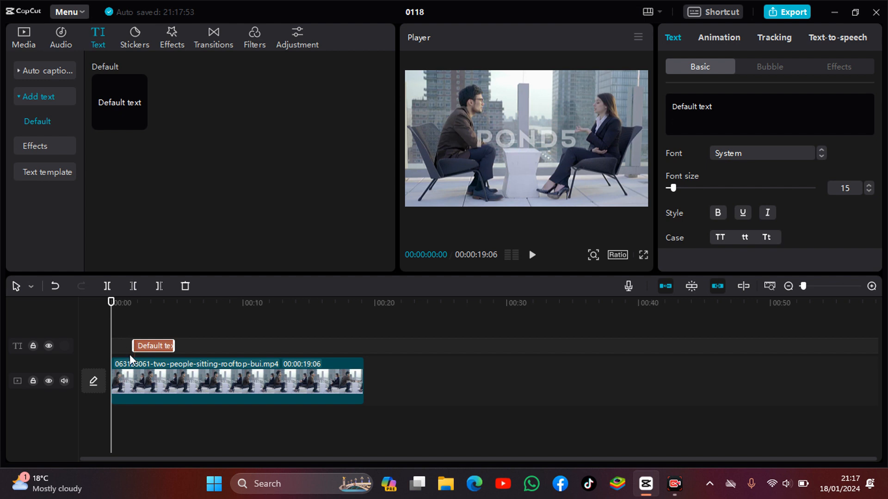
drag(134, 346, 112, 357)
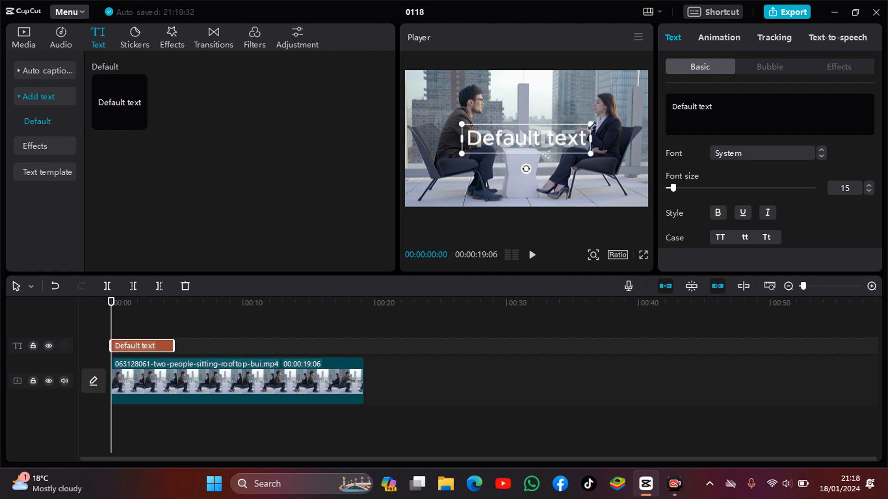
Shrink the text box and reposition it near the lower left of the video frame
drag(592, 125, 592, 126)
drag(592, 125, 566, 149)
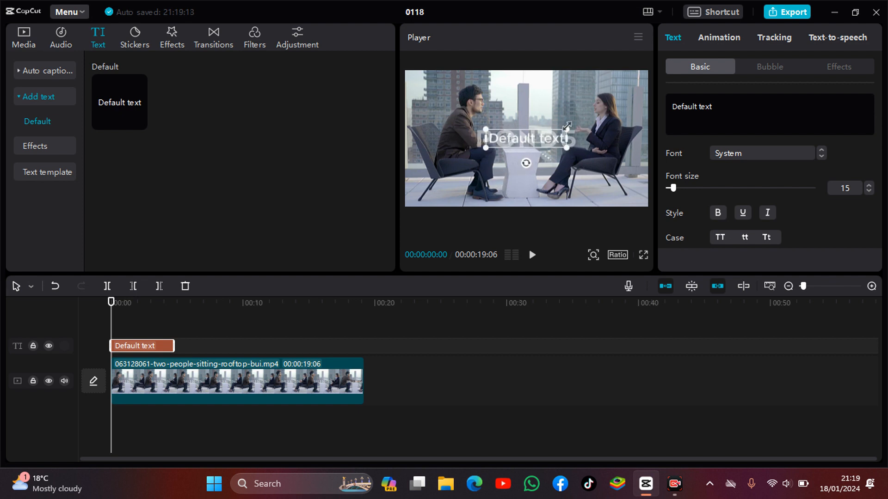
drag(567, 125, 482, 195)
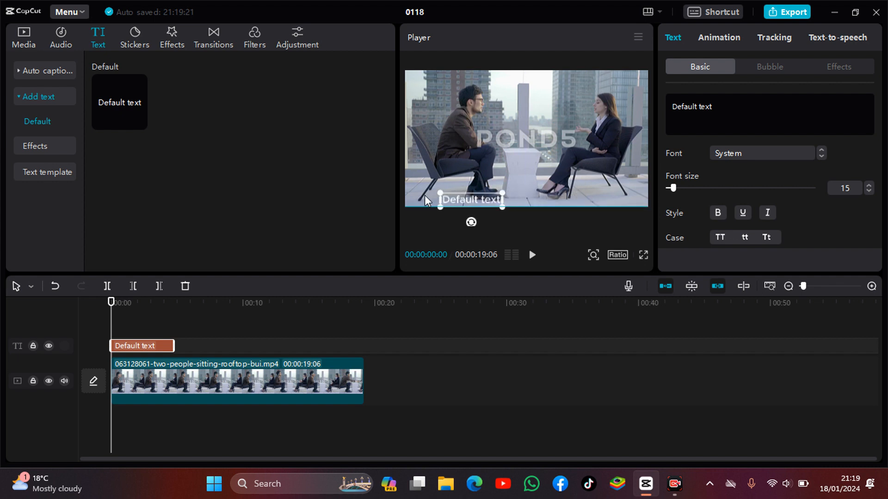
drag(424, 195, 469, 191)
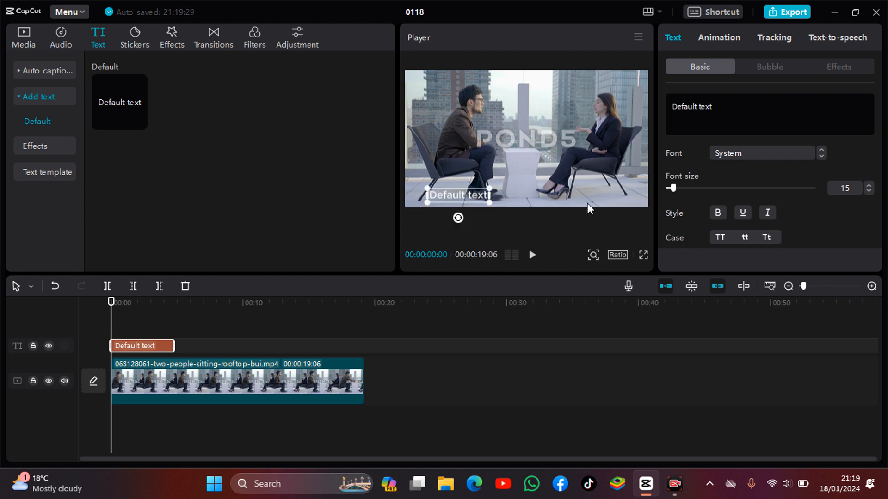
Set the text colour to black, hex 000000, using the colour picker
scroll(766, 150, down, 3)
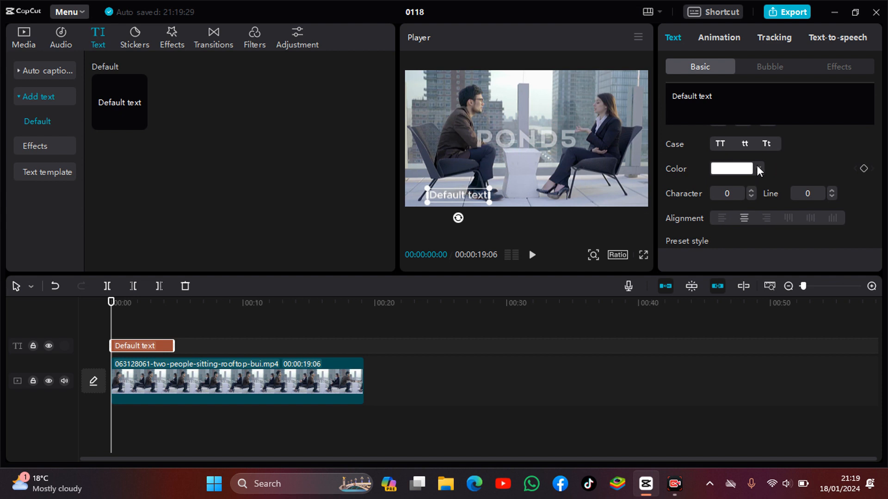
click(758, 170)
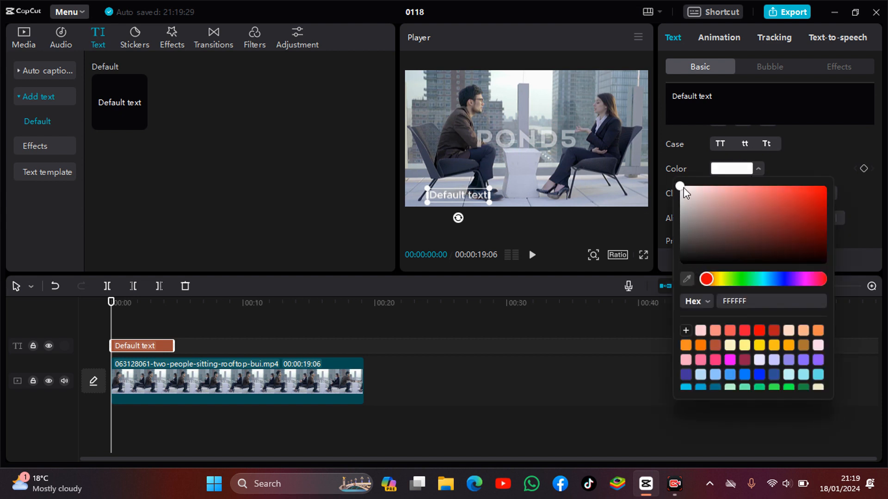
drag(681, 188, 734, 172)
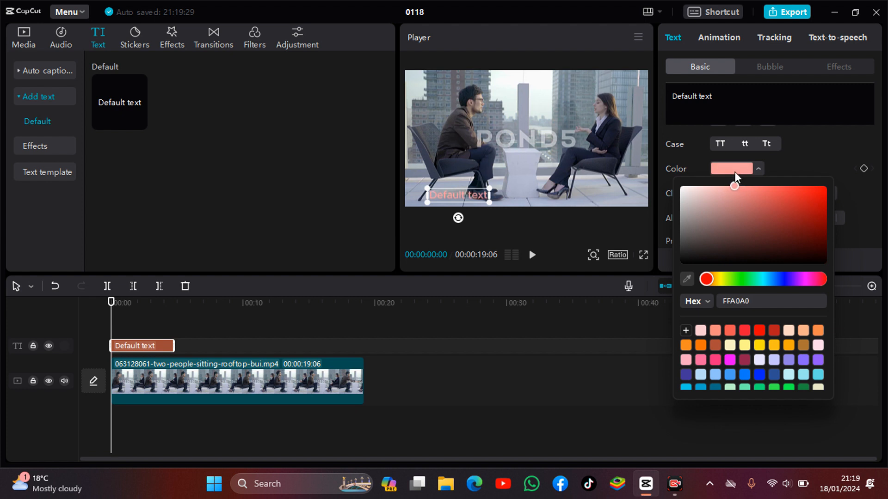
drag(734, 171, 727, 236)
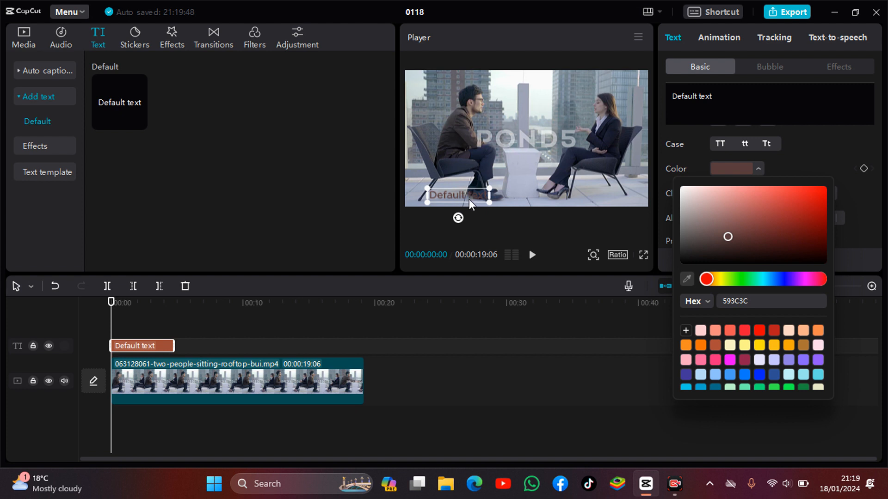
drag(728, 235, 704, 261)
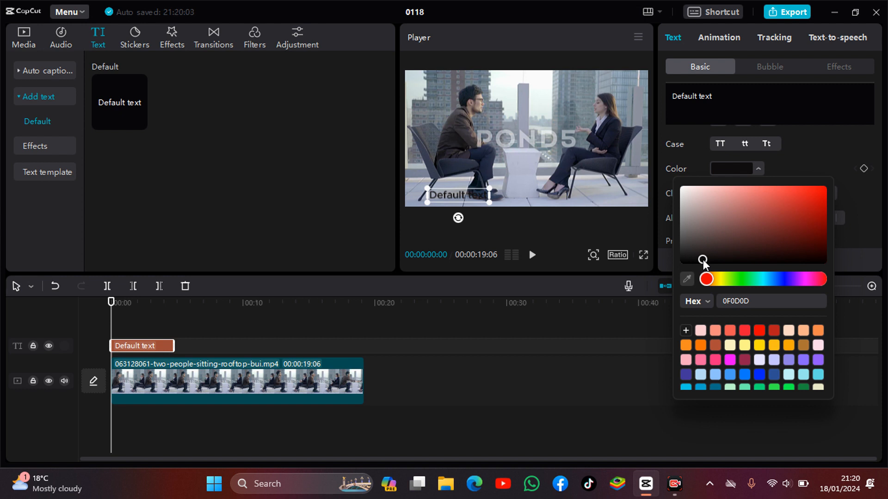
drag(704, 261, 683, 271)
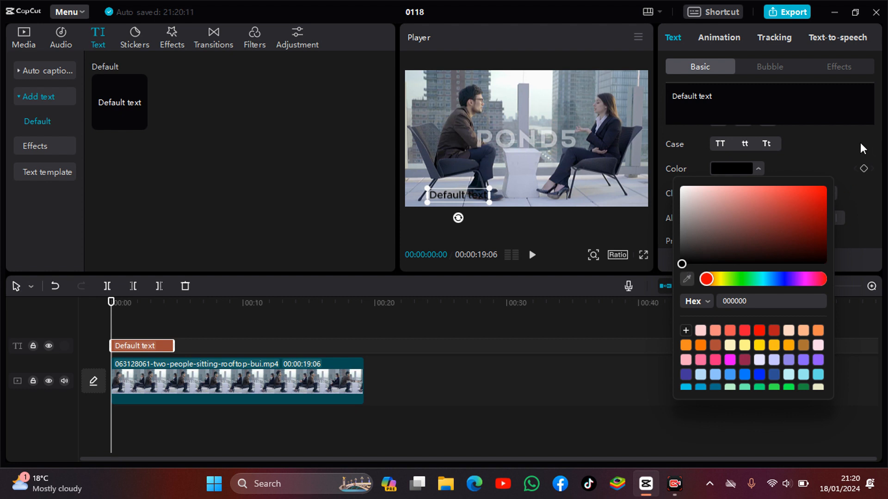
click(830, 154)
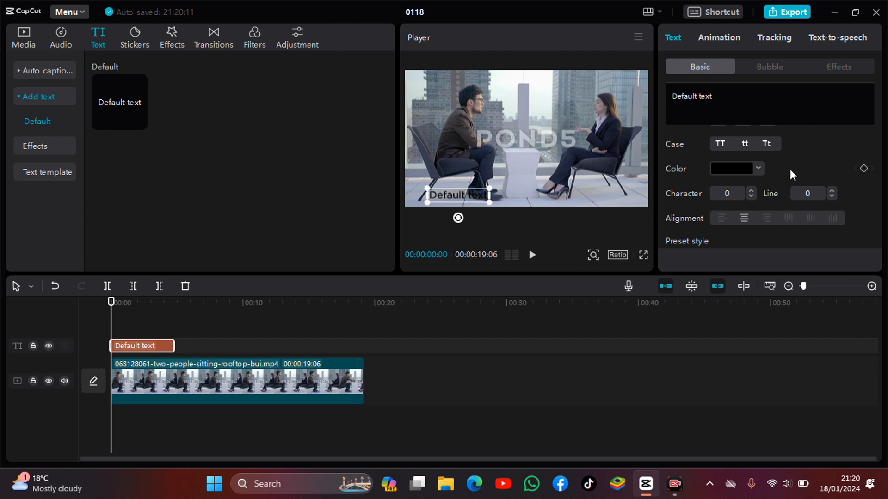
Apply the yellow preset text style to the caption
scroll(790, 171, down, 3)
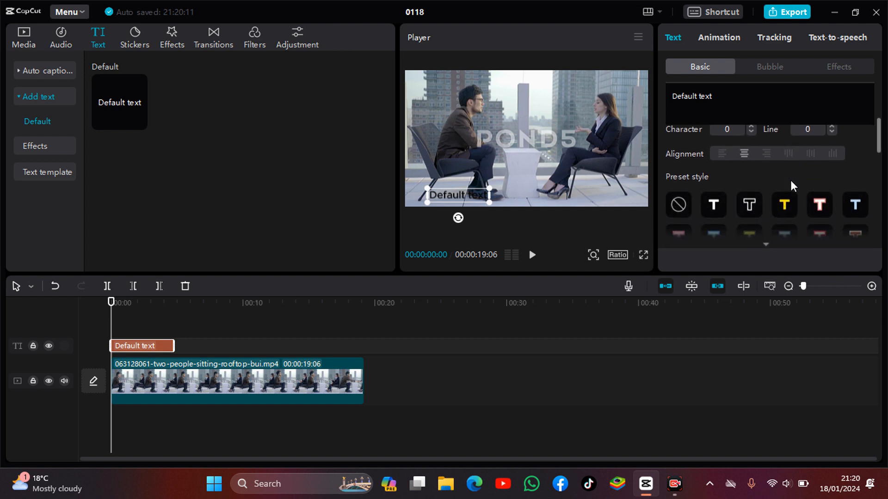
scroll(790, 179, down, 2)
scroll(746, 169, up, 1)
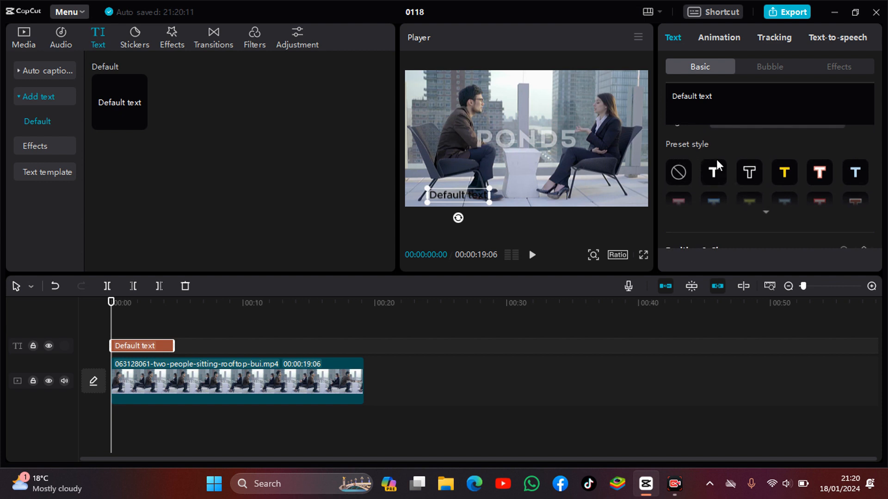
click(713, 175)
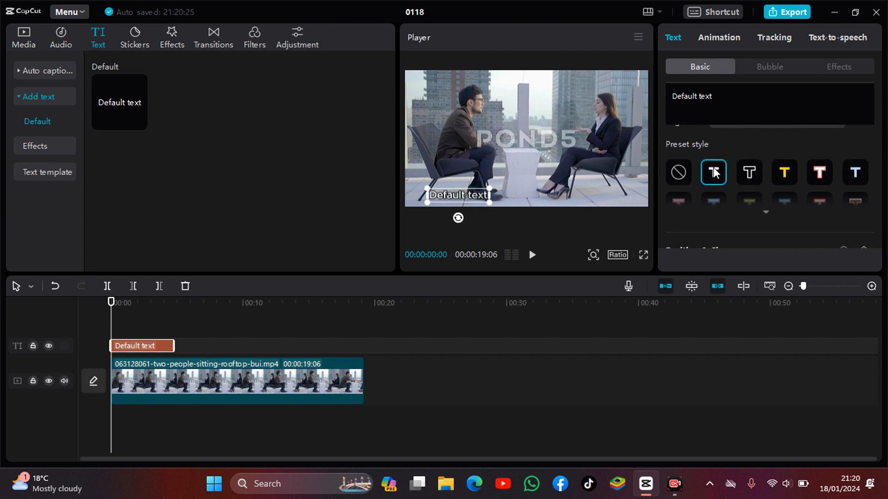
click(748, 170)
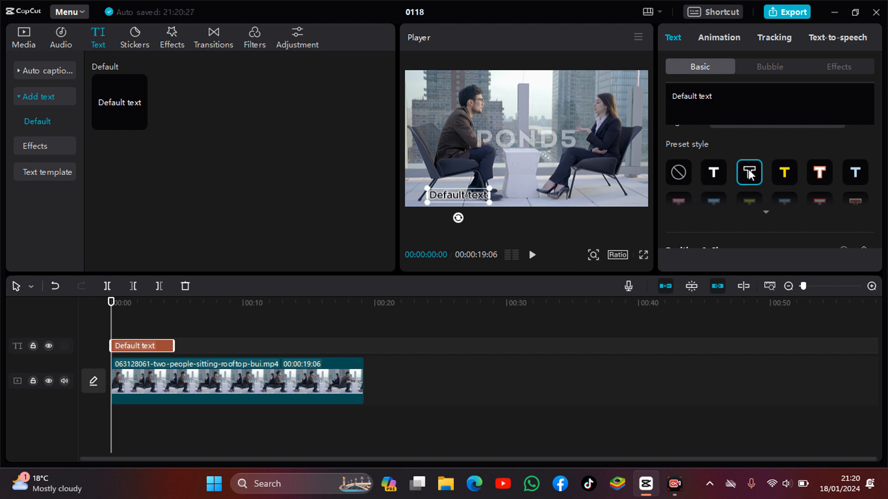
click(784, 175)
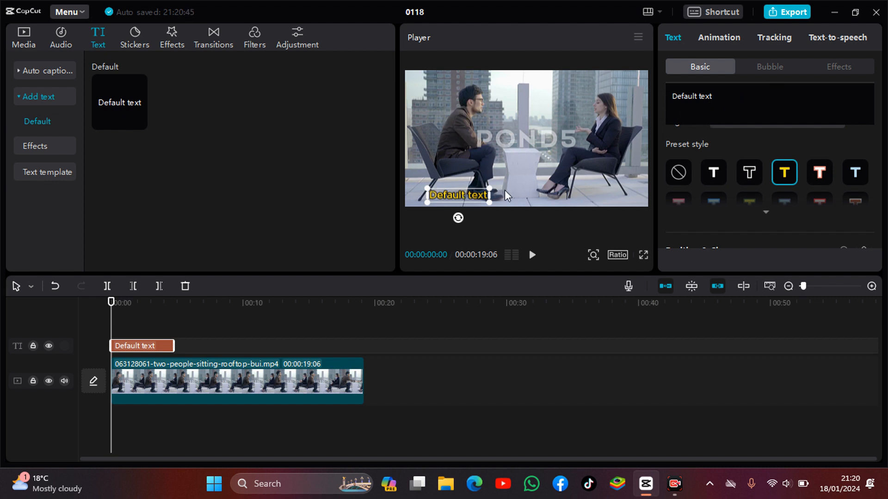
Clear the default wording from the text content box
click(720, 94)
key(BackSpace)
key(BackSpace)
key(BackSpace)
key(BackSpace)
key(BackSpace)
key(BackSpace)
key(BackSpace)
key(BackSpace)
key(BackSpace)
key(BackSpace)
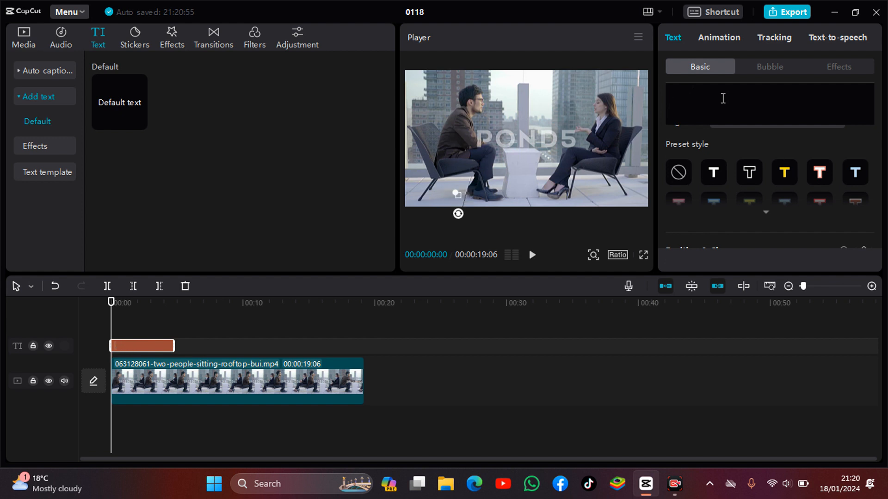
Enter the caption text "my subscribers please subscribe to my youtube channel for more videos like this."
text(my )
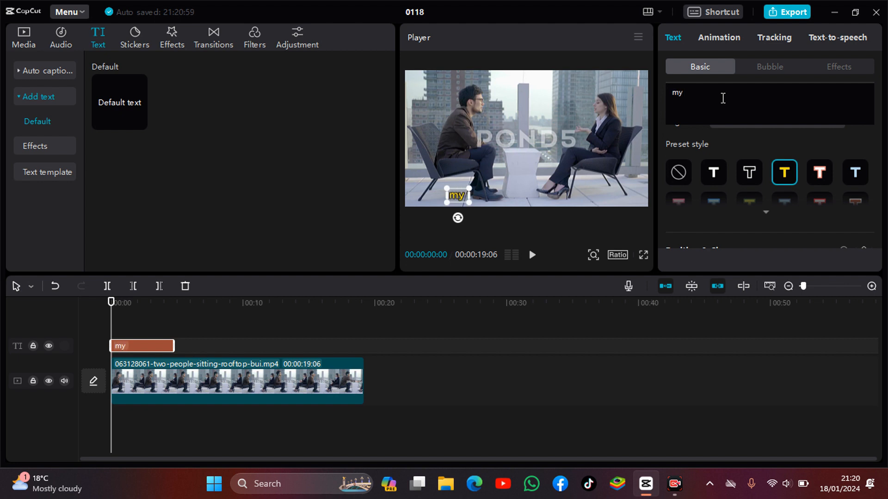
text(subscri)
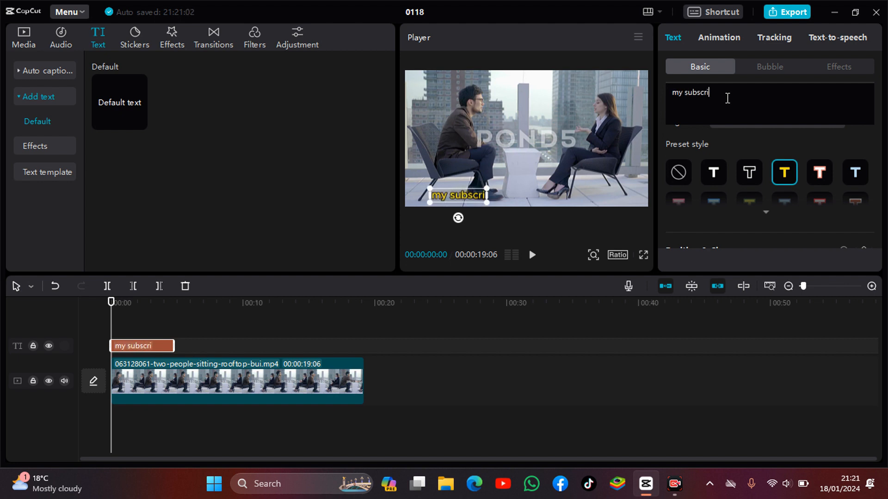
text(bers pl)
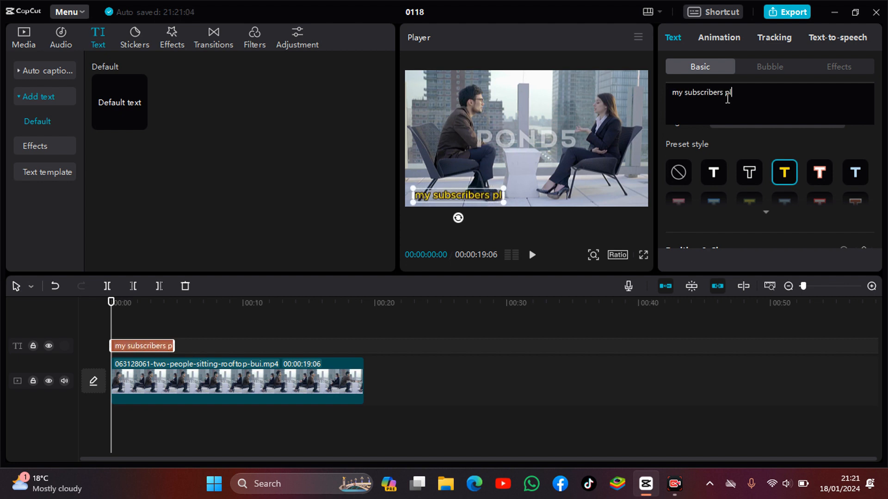
text(es)
key(BackSpace)
text(ase )
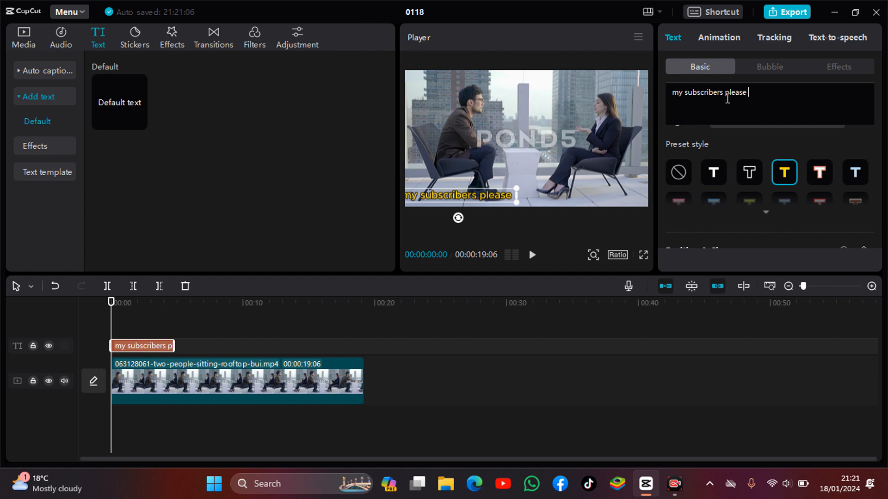
text(subscr)
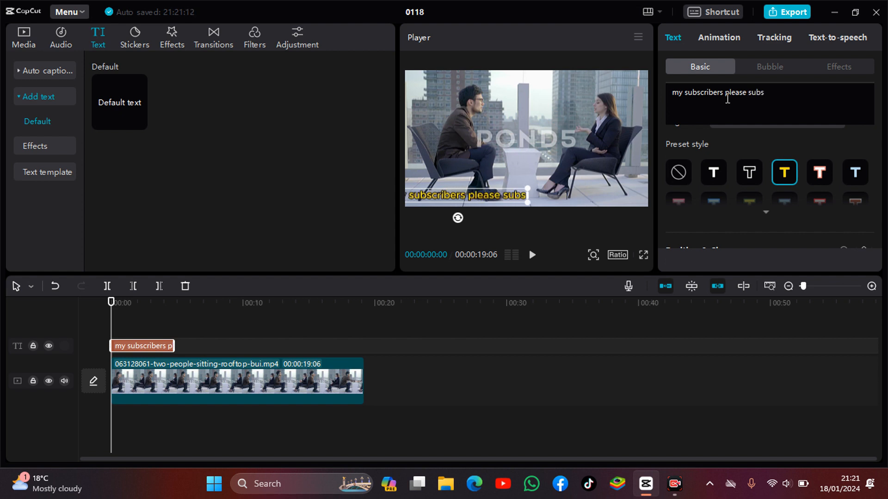
text(ibe)
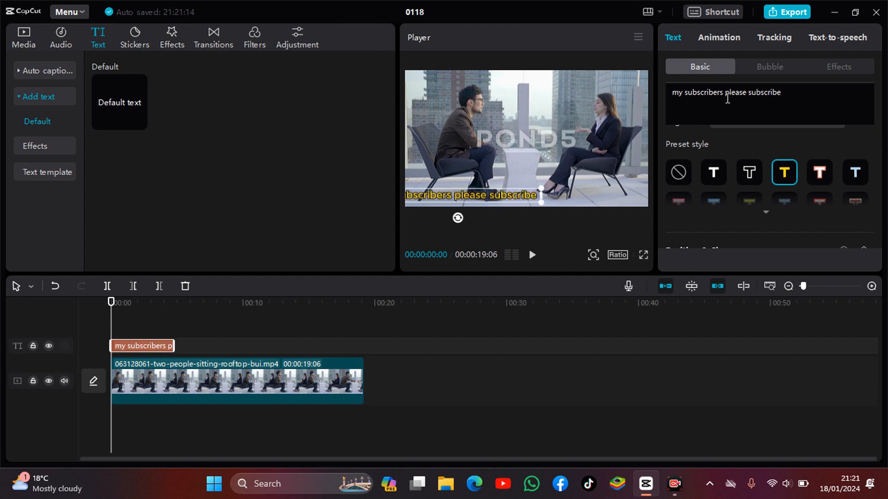
text( to m)
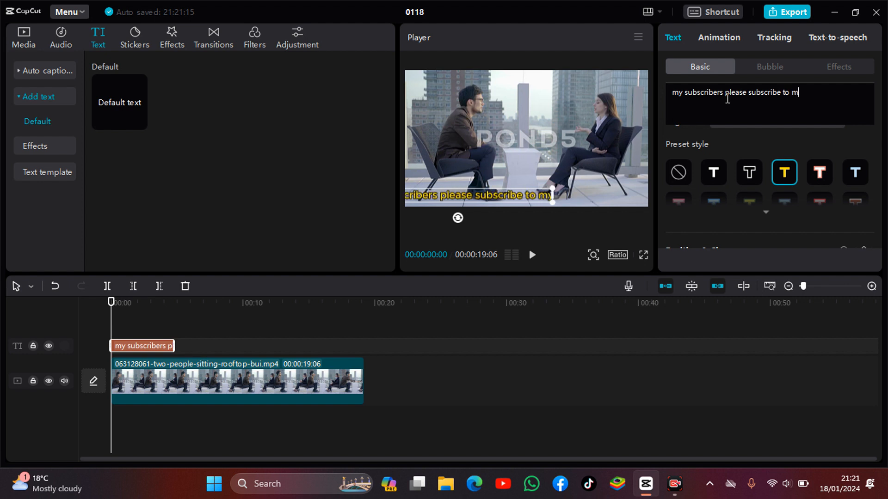
text(y you)
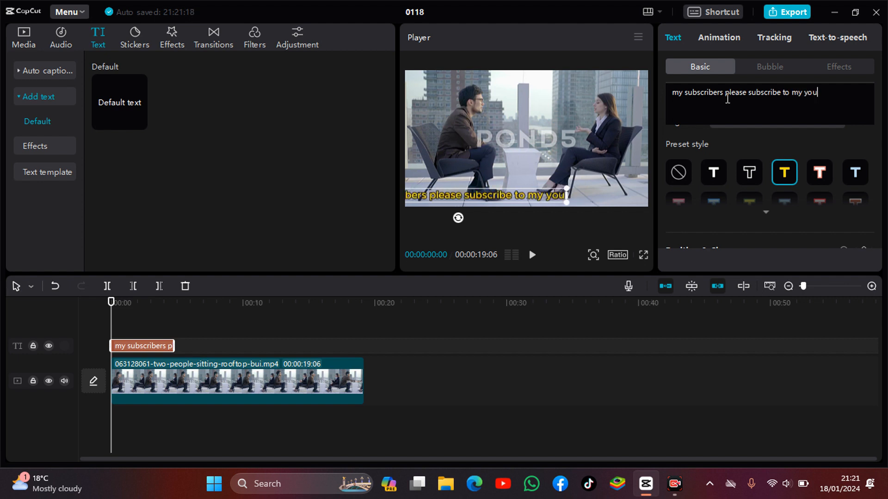
text(tube )
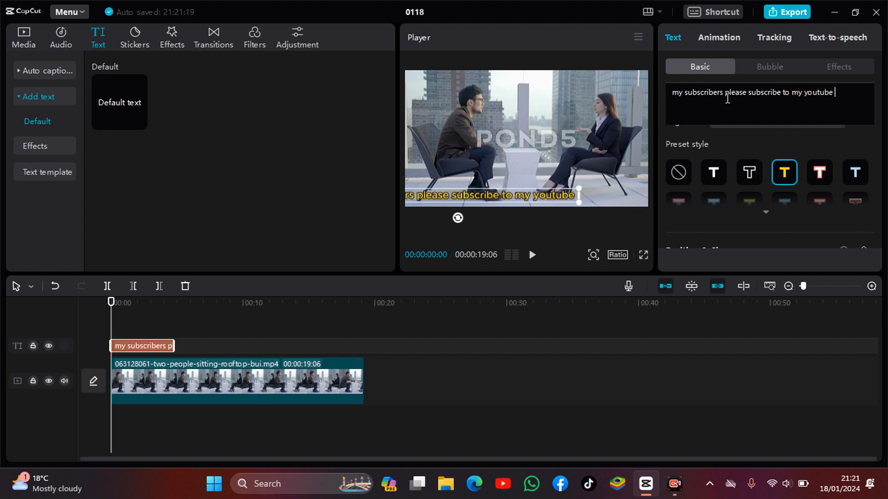
text(channel)
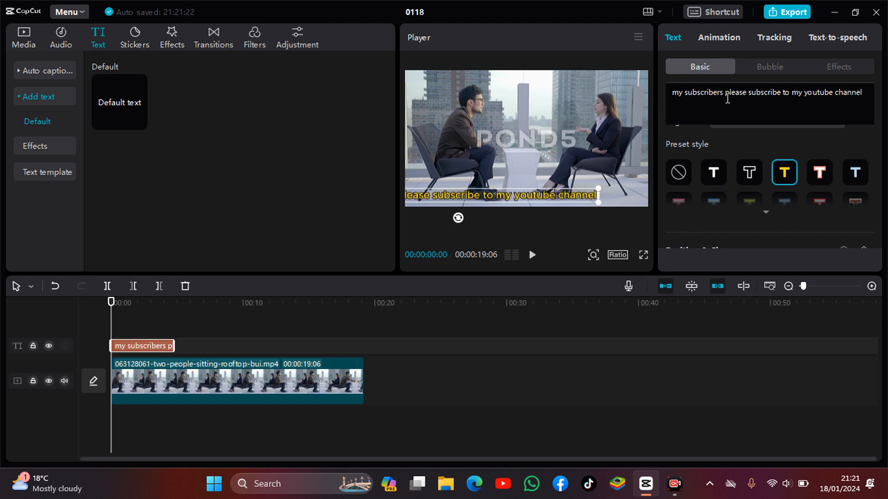
text( fo)
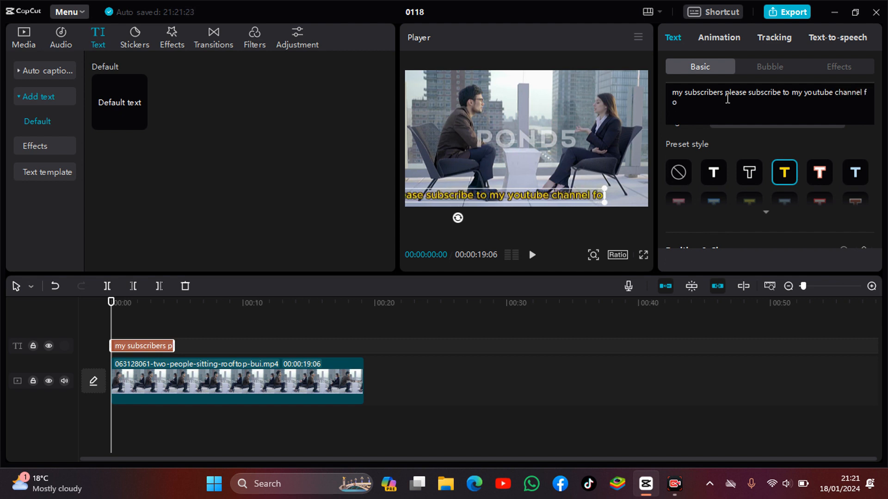
text(r more )
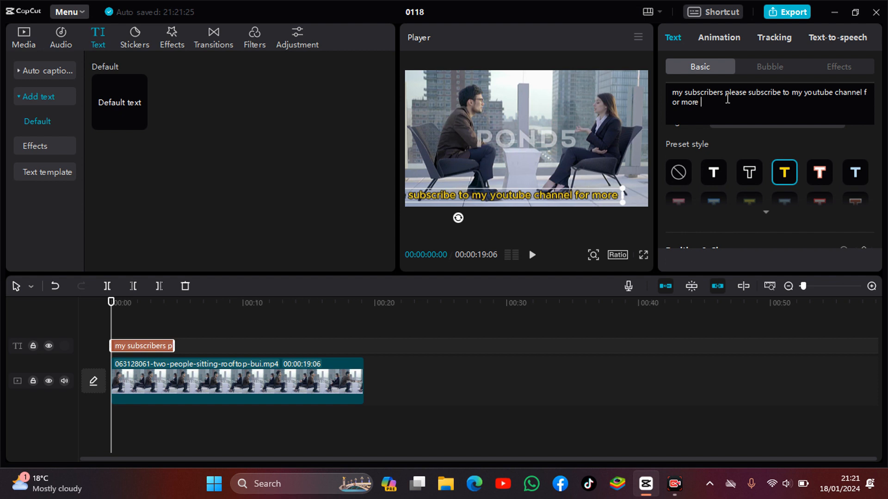
text(videos)
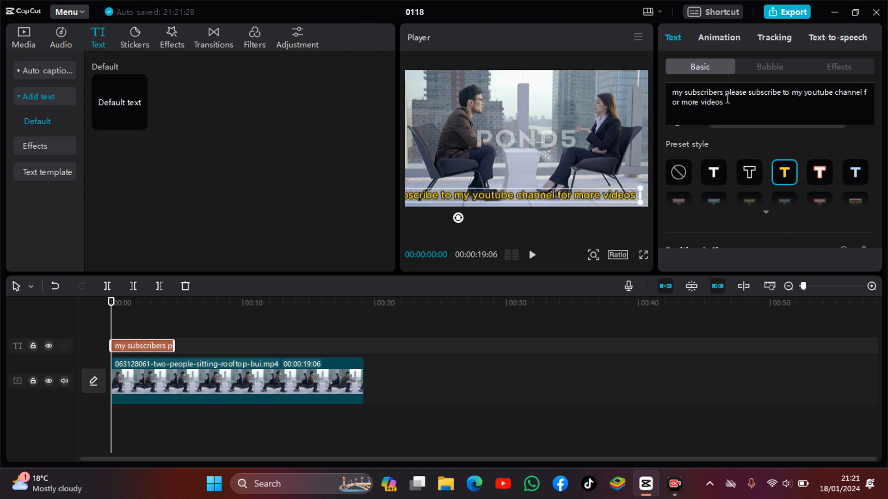
text( like )
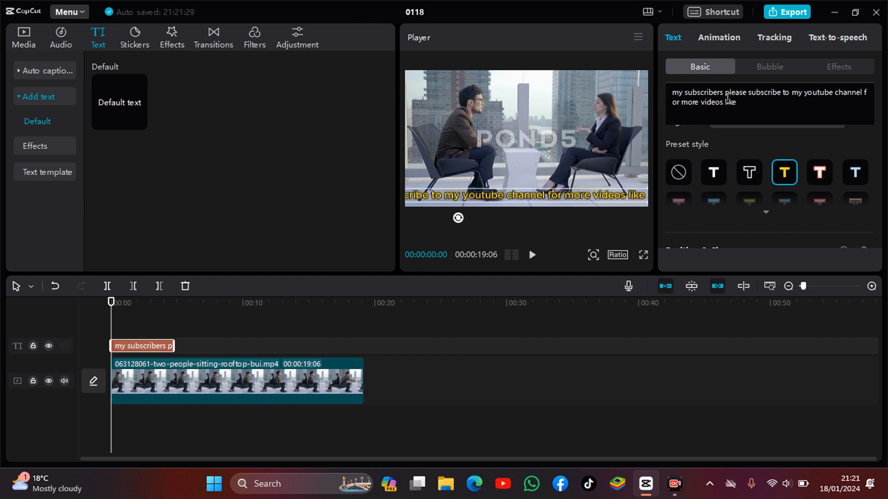
text(h)
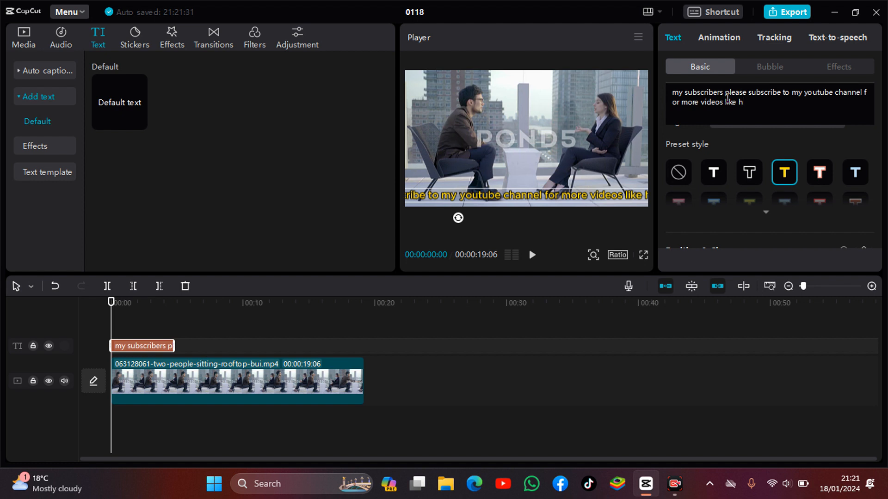
key(BackSpace)
text(this)
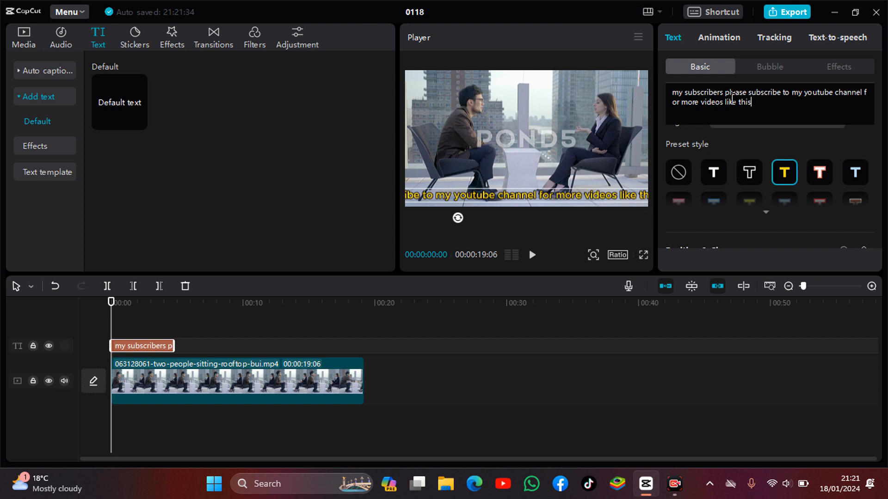
text(.)
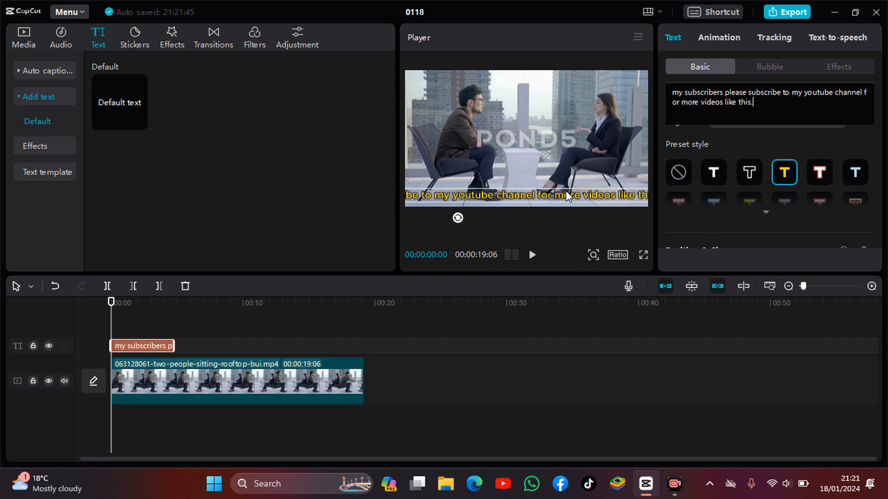
Play back the video from the start to preview the caption
drag(568, 196, 569, 200)
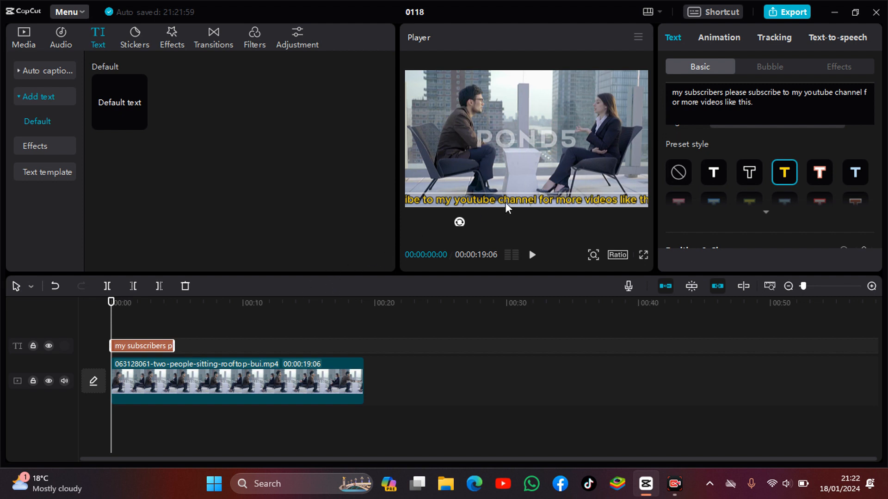
key(space)
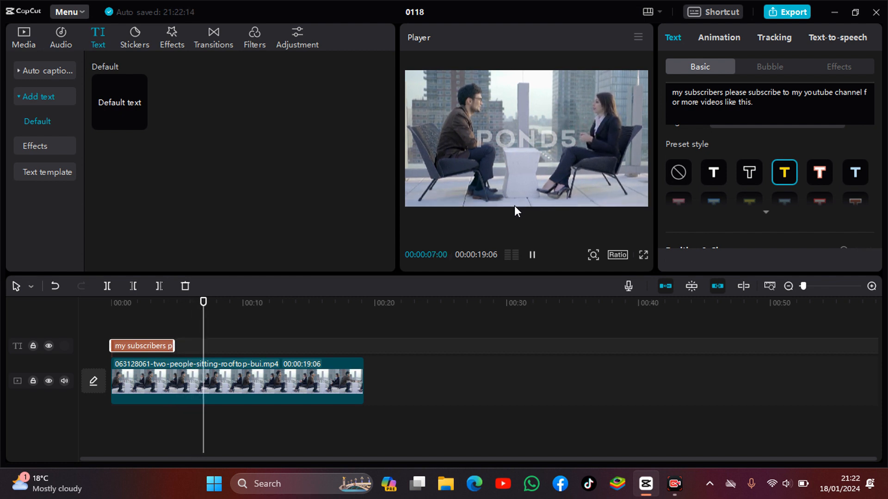
key(space)
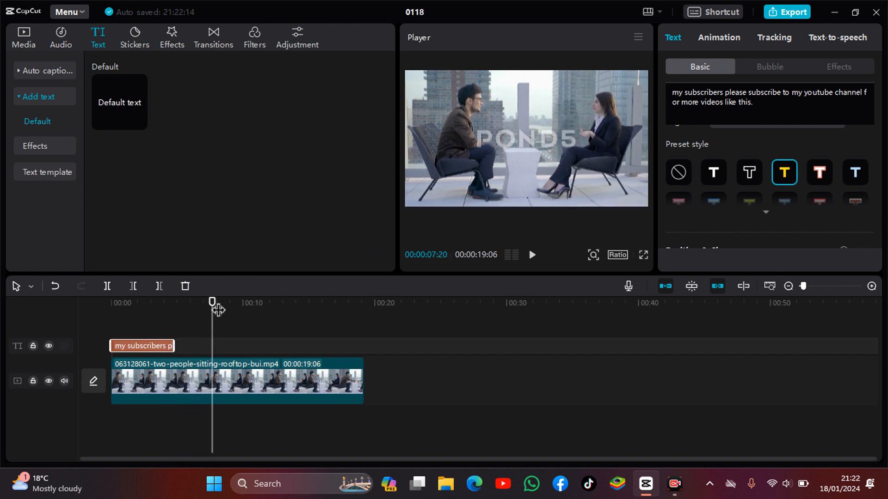
drag(208, 313, 114, 354)
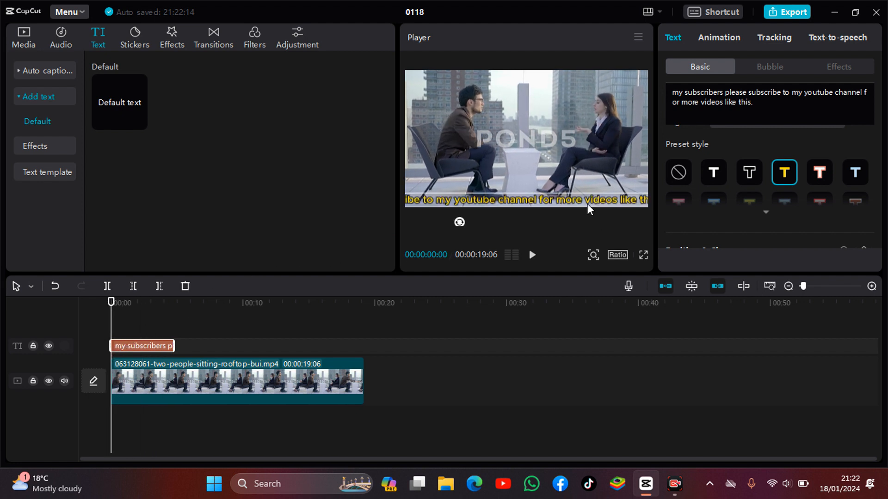
Move the caption to the right edge of the frame and add a position and size keyframe at the clip start
drag(587, 196, 887, 187)
drag(607, 188, 691, 199)
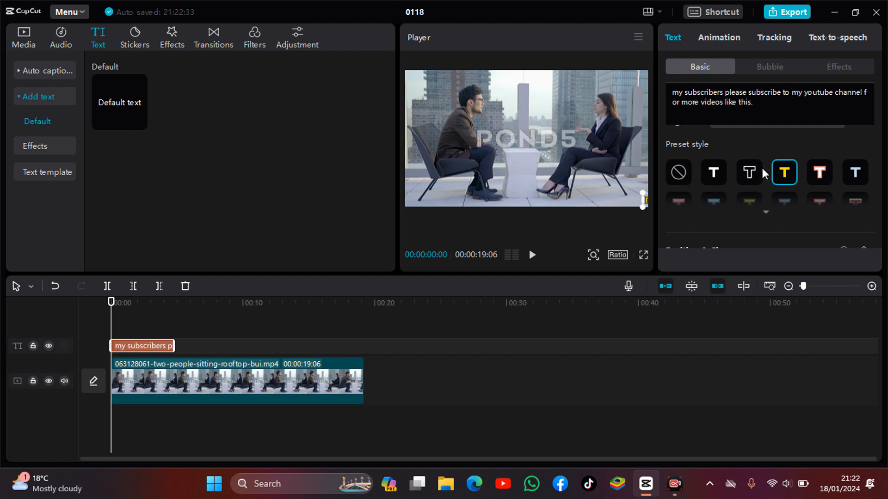
scroll(763, 170, down, 6)
scroll(763, 168, up, 5)
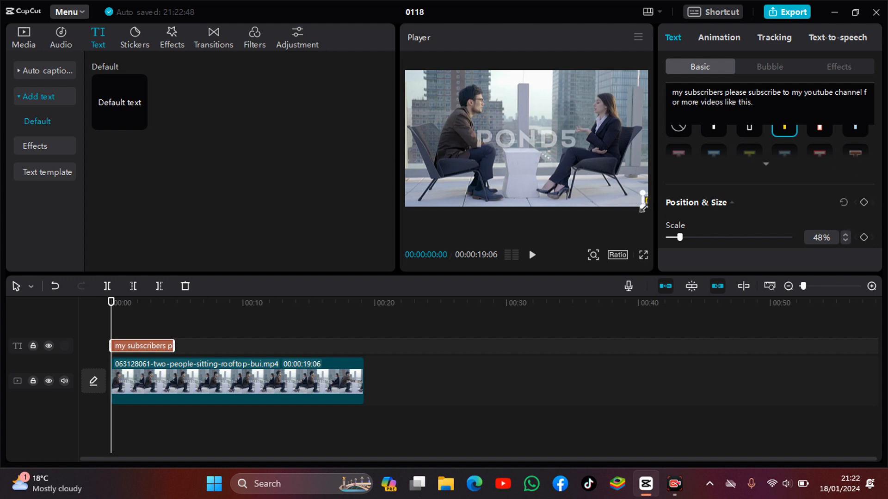
click(863, 202)
drag(111, 306, 170, 310)
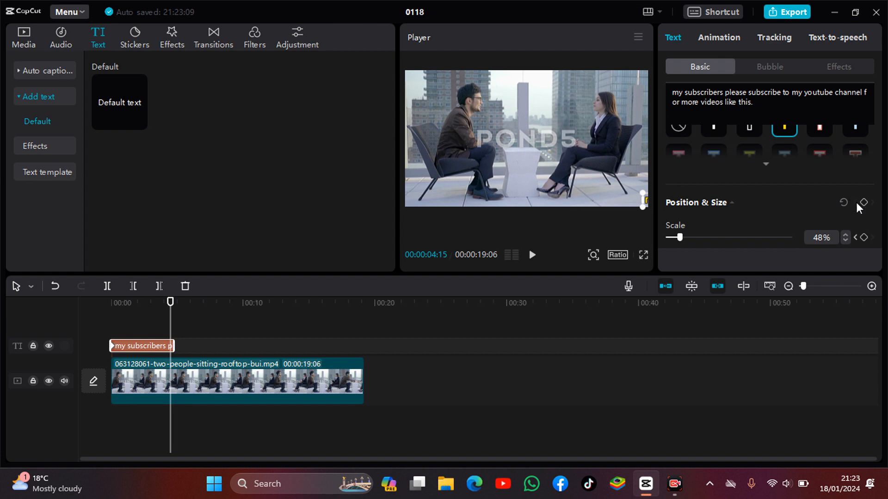
click(645, 199)
mouse_move(641, 196)
mouse_down()
mouse_move(593, 194)
mouse_move(648, 190)
mouse_up()
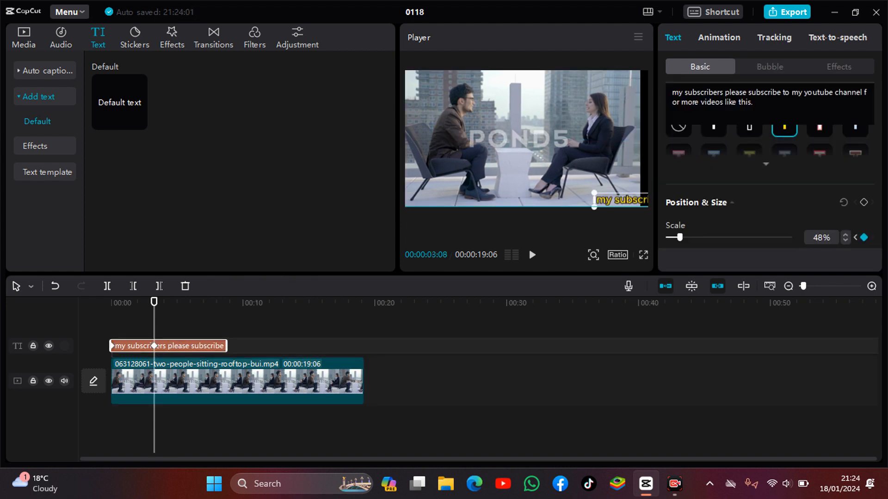
click(243, 367)
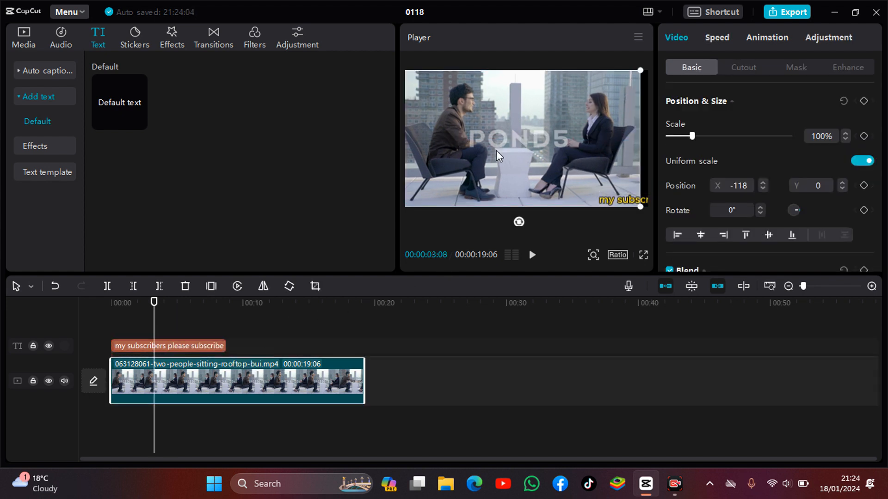
drag(530, 131, 531, 131)
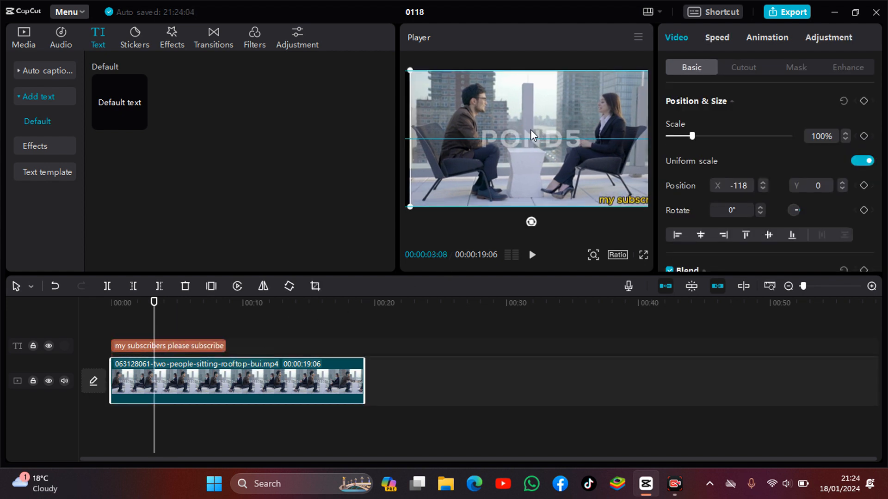
Drag the caption to the frame's left edge at about 3 seconds, then shift that keyframe to the text clip's end
click(609, 197)
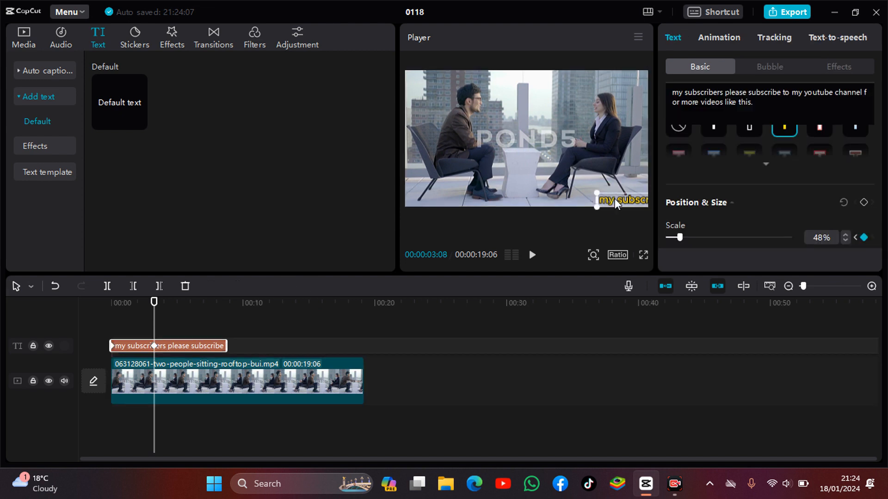
drag(614, 198, 30, 198)
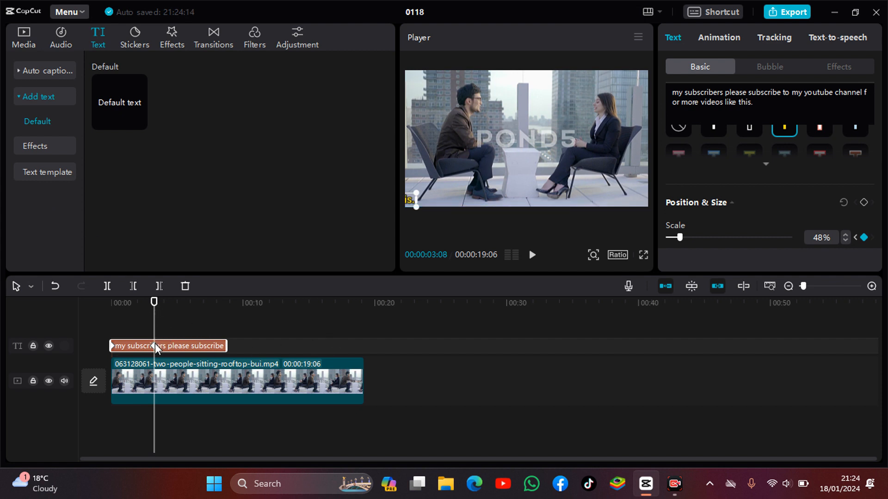
drag(155, 344, 221, 346)
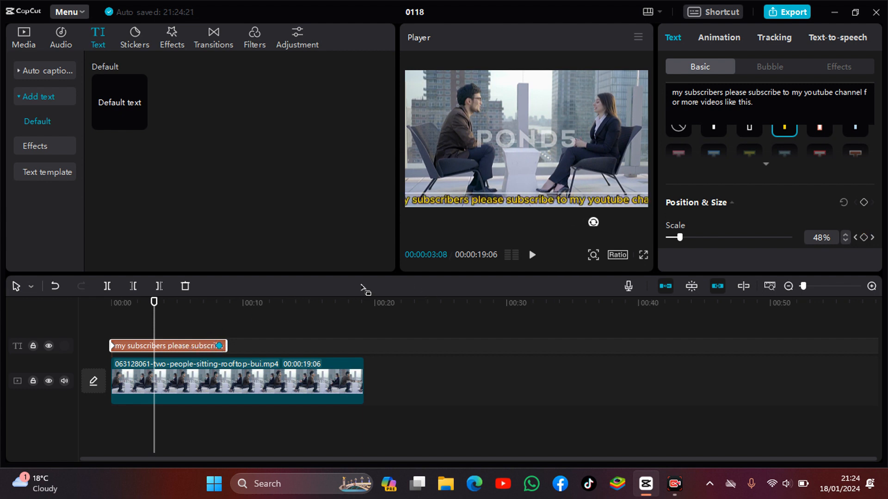
Play back the video from the beginning to preview the scrolling caption
drag(155, 310, 98, 322)
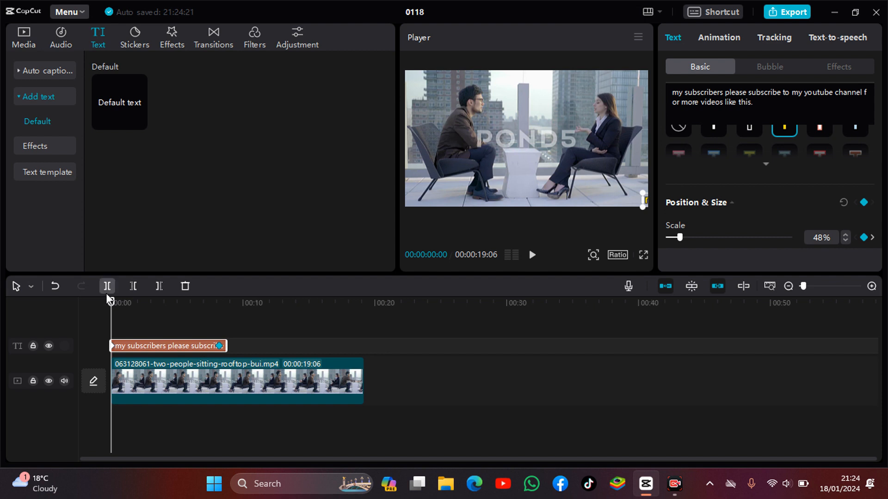
key(space)
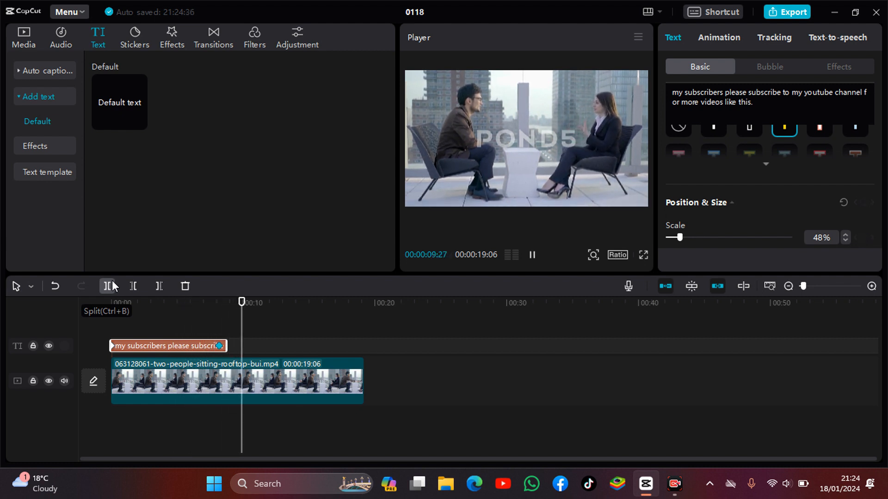
key(space)
drag(245, 314, 109, 319)
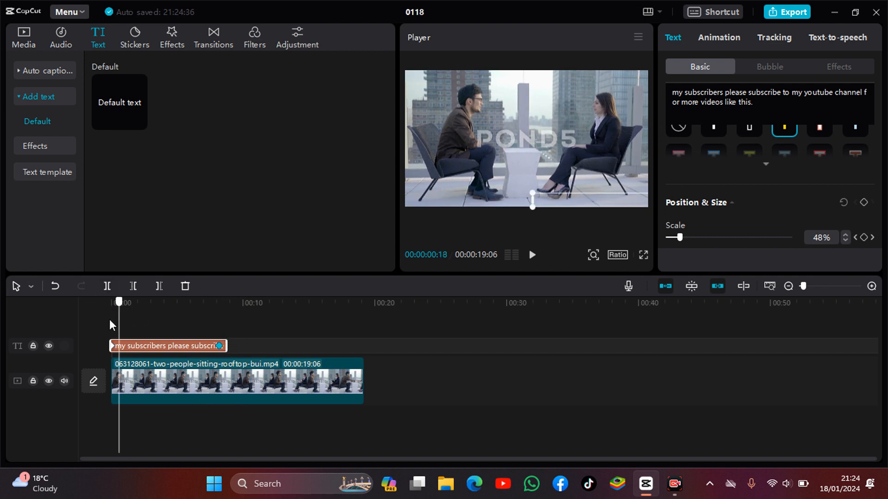
key(space)
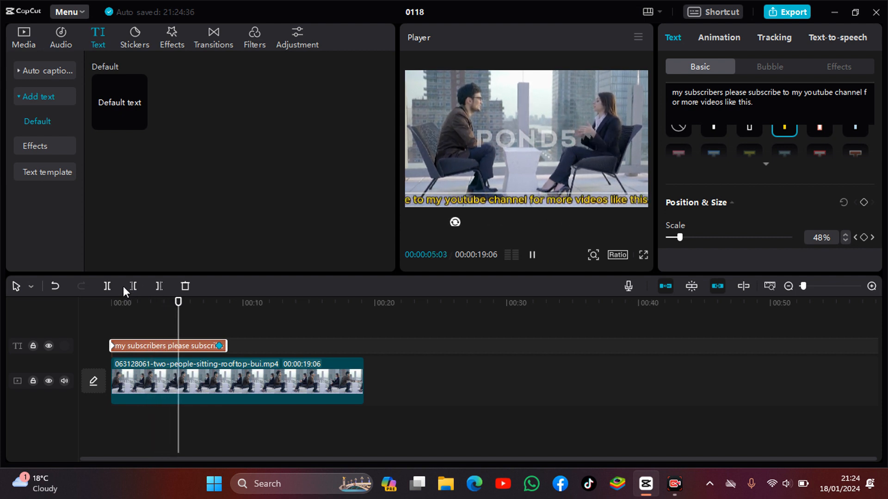
Extend the caption clip to the video clip's end and move its end keyframe to the caption clip's new end
key(space)
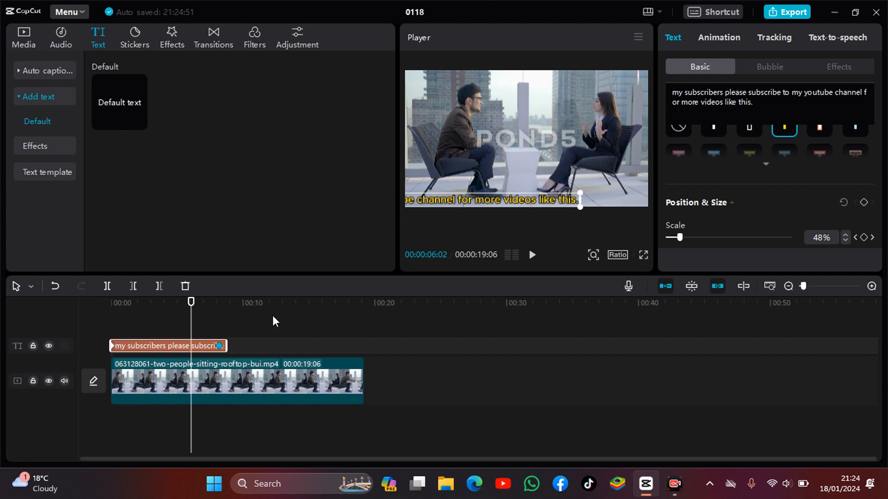
drag(226, 346, 362, 351)
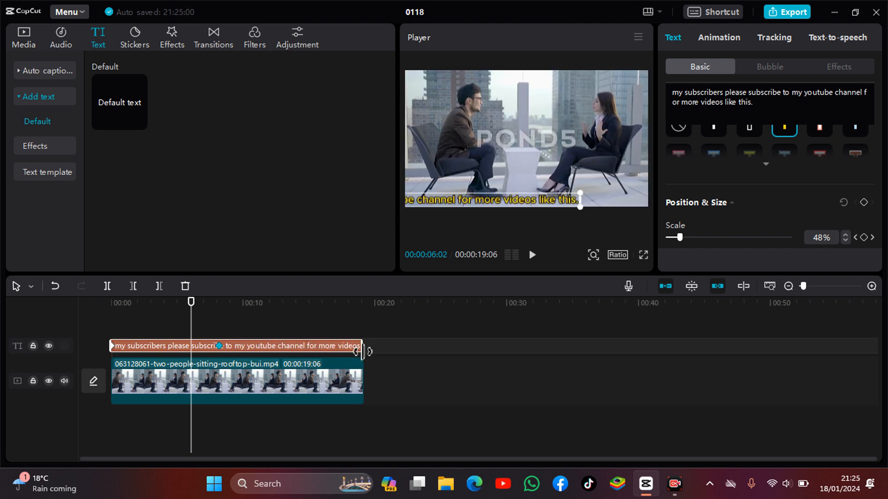
click(221, 346)
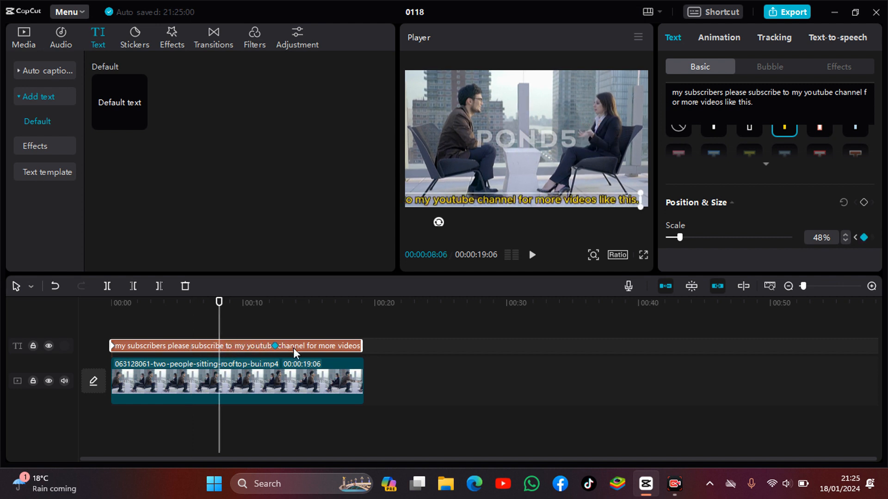
drag(322, 351, 354, 354)
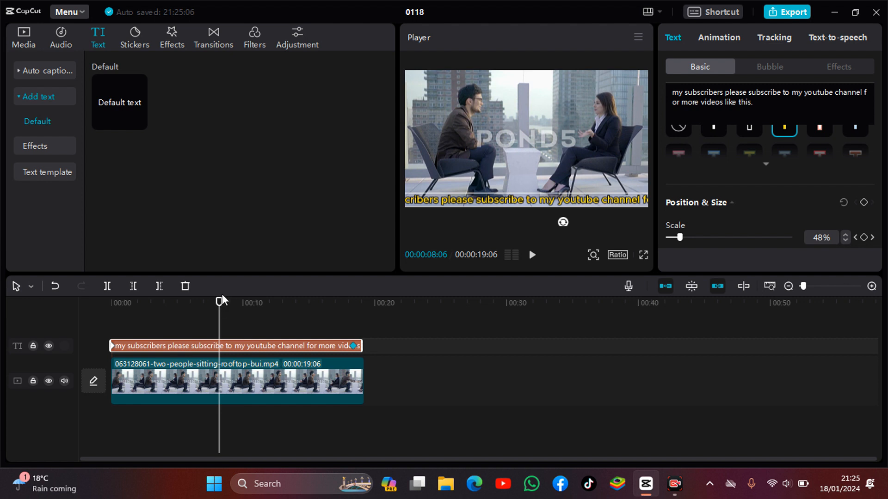
Play back the video from the beginning to preview the slower scrolling caption
drag(220, 302, 114, 326)
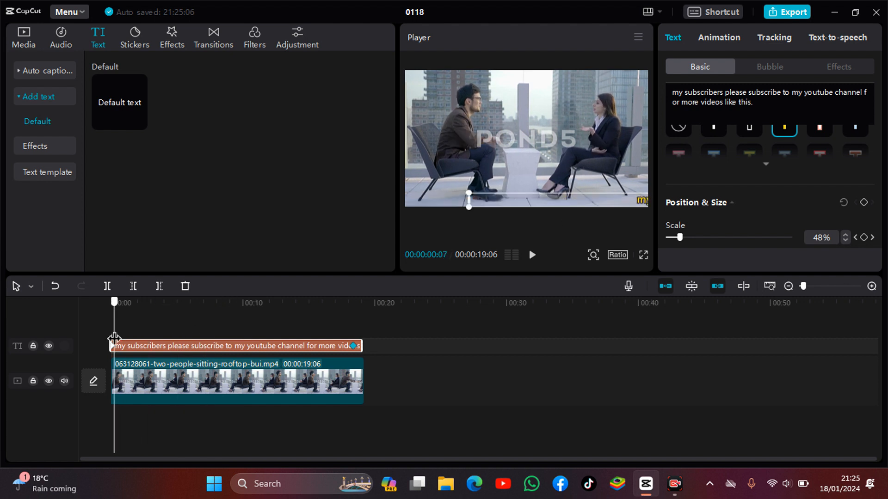
key(space)
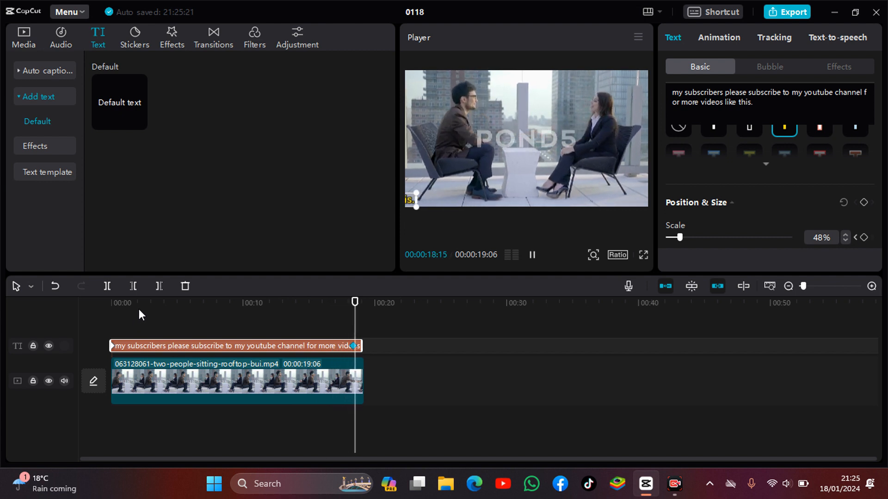
key(space)
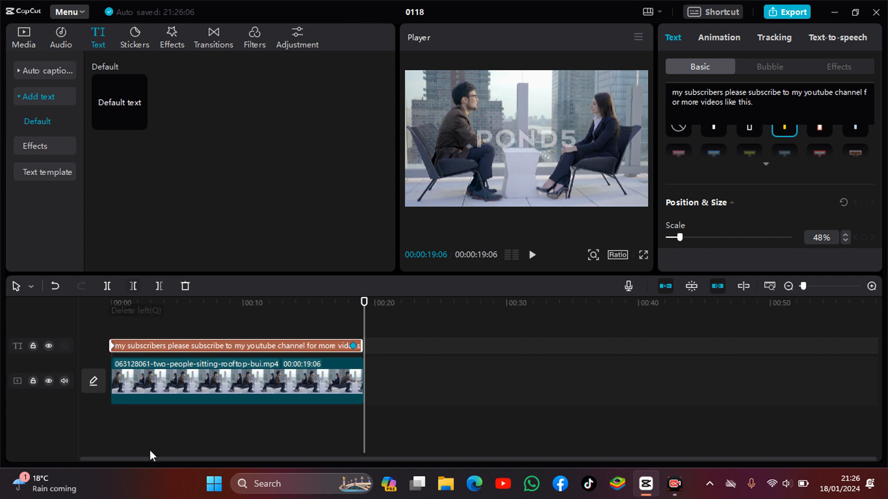
click(668, 476)
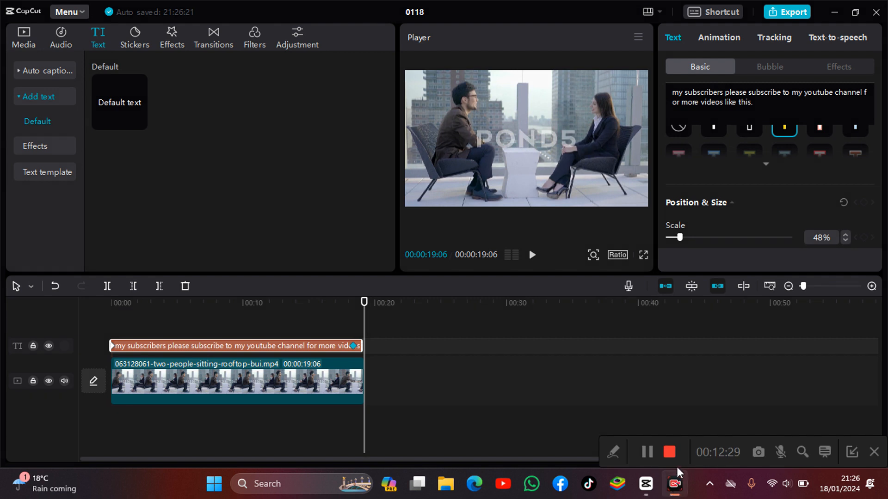